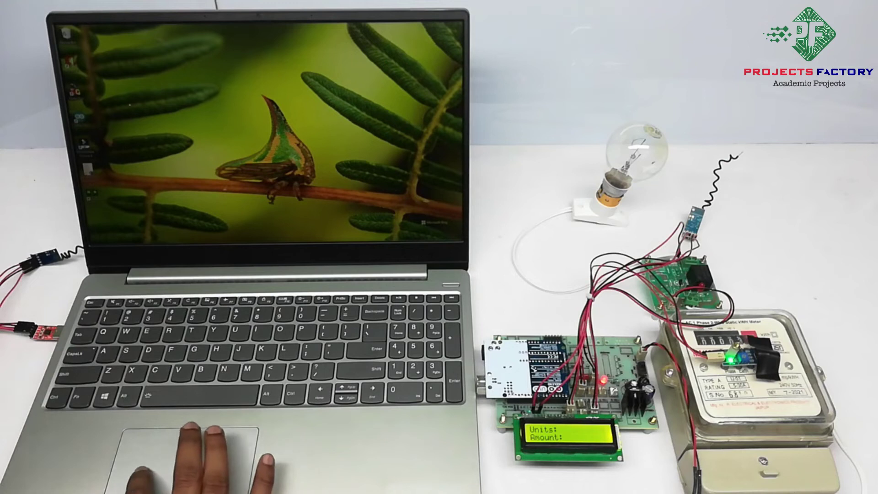
- Launch Arduino IDE from the desktop icon and open the Tools menu for the Serial Monitor
{"action": "double_click", "coordinate": [87, 119]}
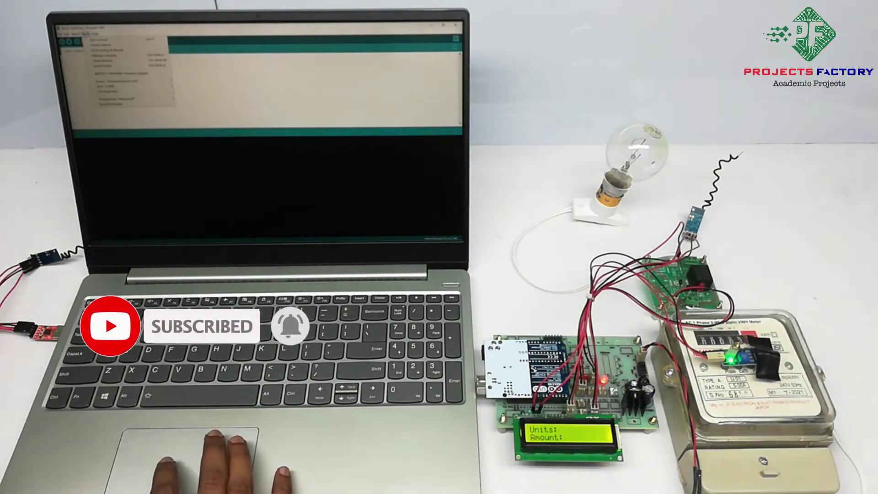
{"action": "left_click", "coordinate": [87, 32]}
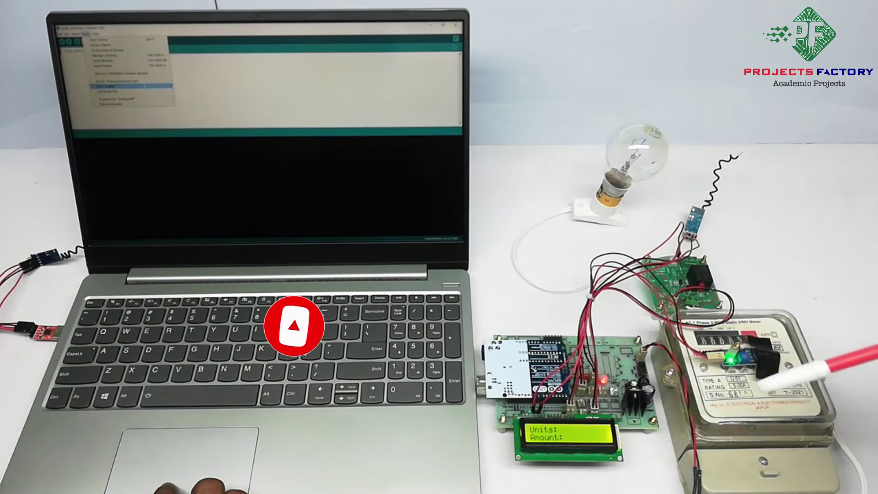